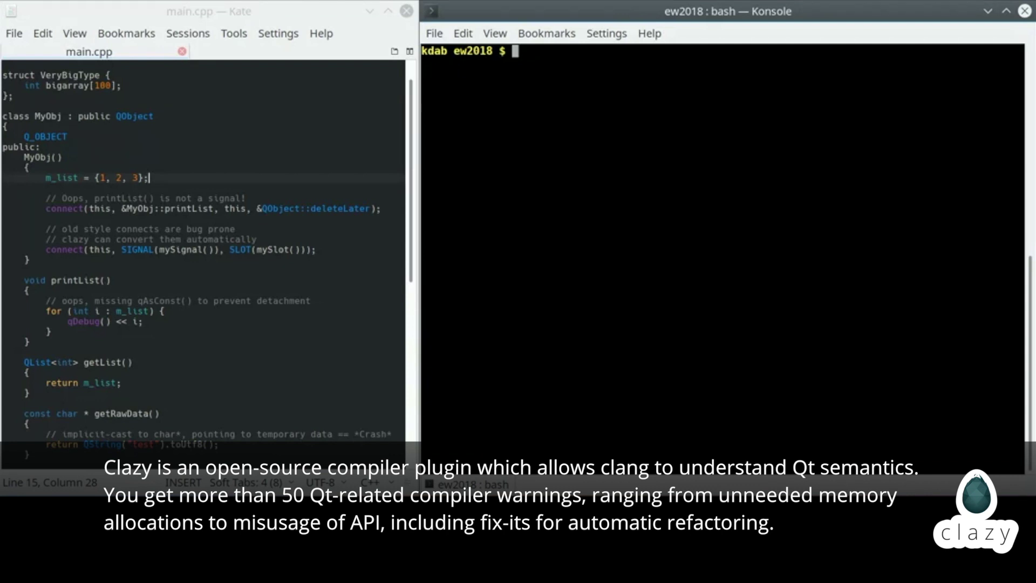
pyautogui.write('cd warning')
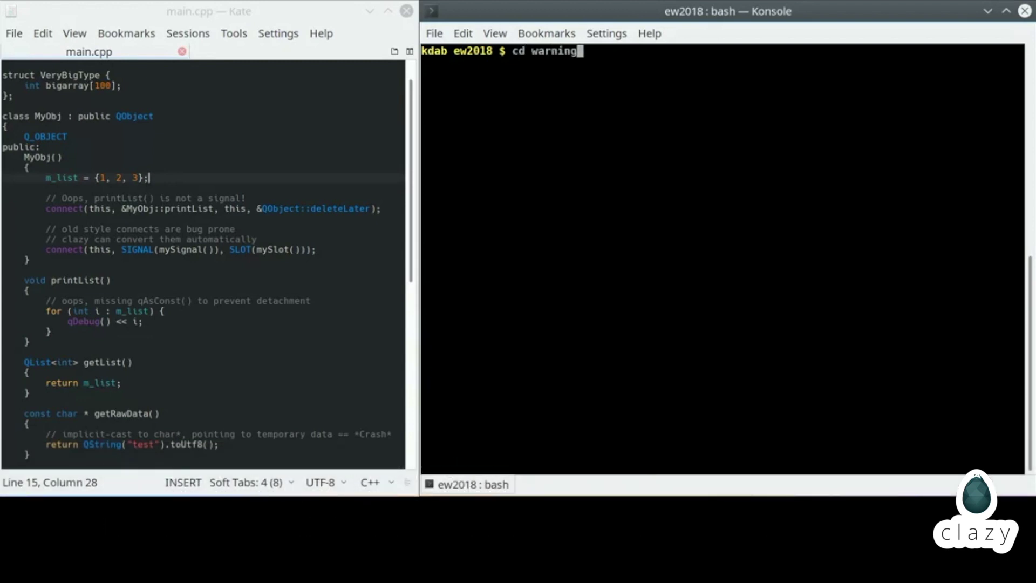
pyautogui.write('s_example/')
# Enter warnings_example and build it with qmake and make, getting one unused-parameter warning.
pyautogui.press('Return')
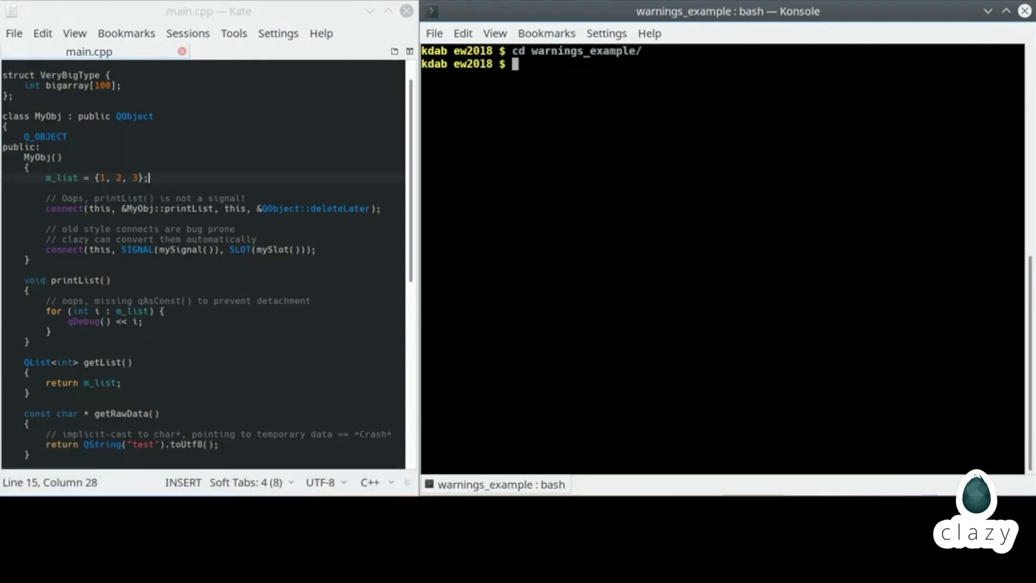
pyautogui.write('qmake')
pyautogui.press('Return')
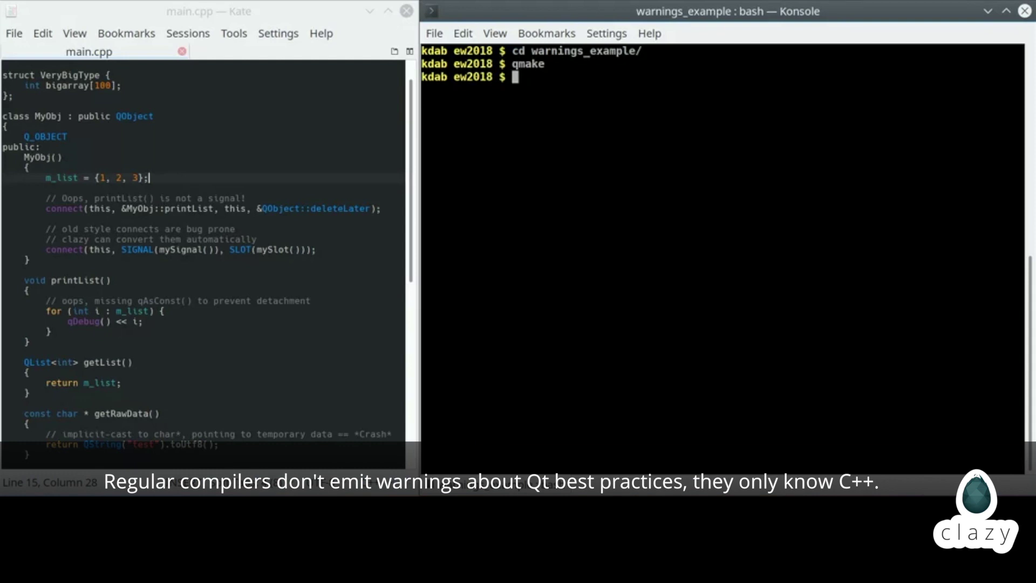
pyautogui.write('make')
pyautogui.press('Return')
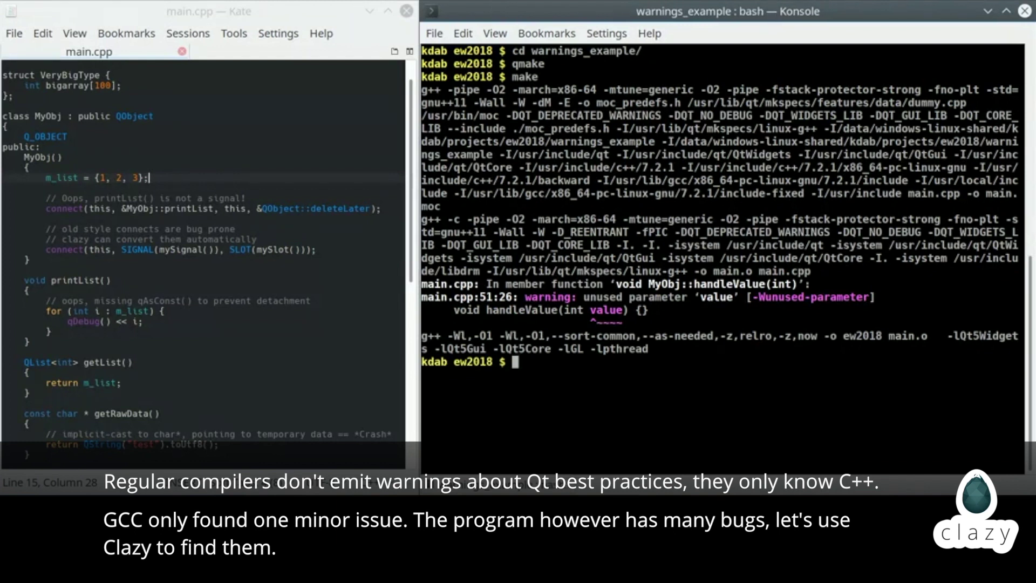
pyautogui.write('make clean')
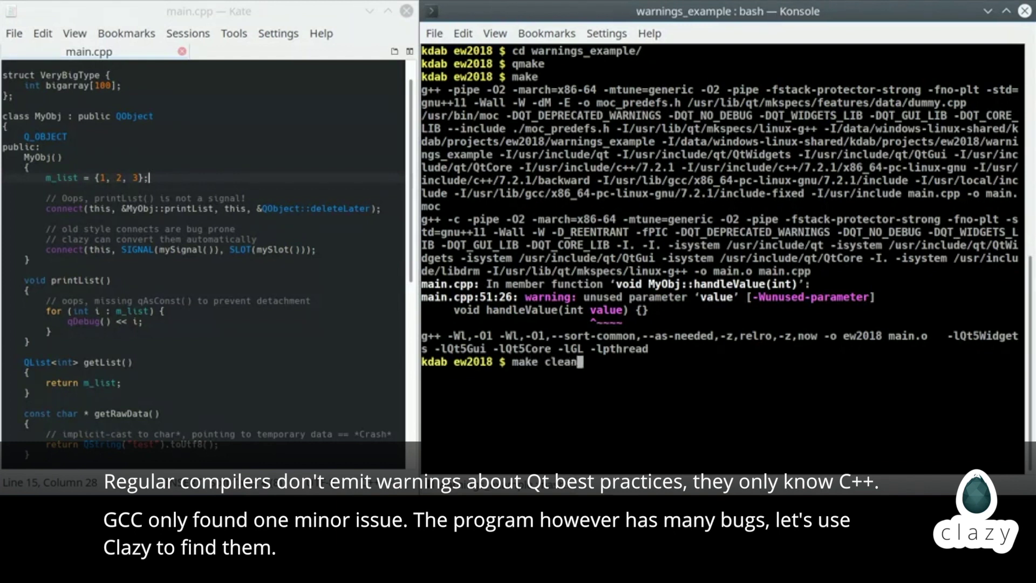
# Clean the build and rebuild with QMAKE_CXX=clazy, yielding six Qt-misuse warnings.
pyautogui.press('Return')
pyautogui.write('qmake q')
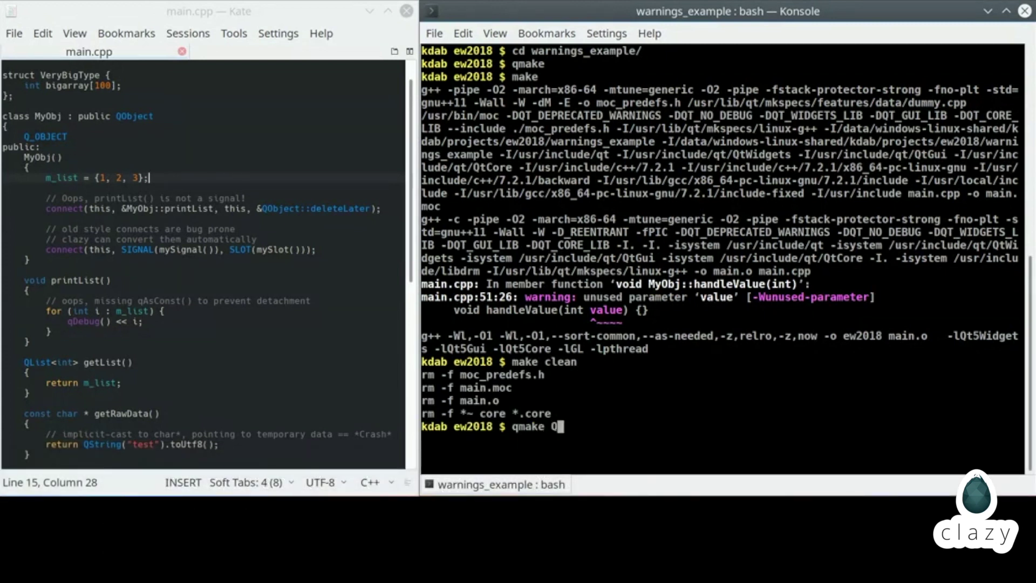
pyautogui.write('MAKE_CXX=clazy')
pyautogui.press('Return')
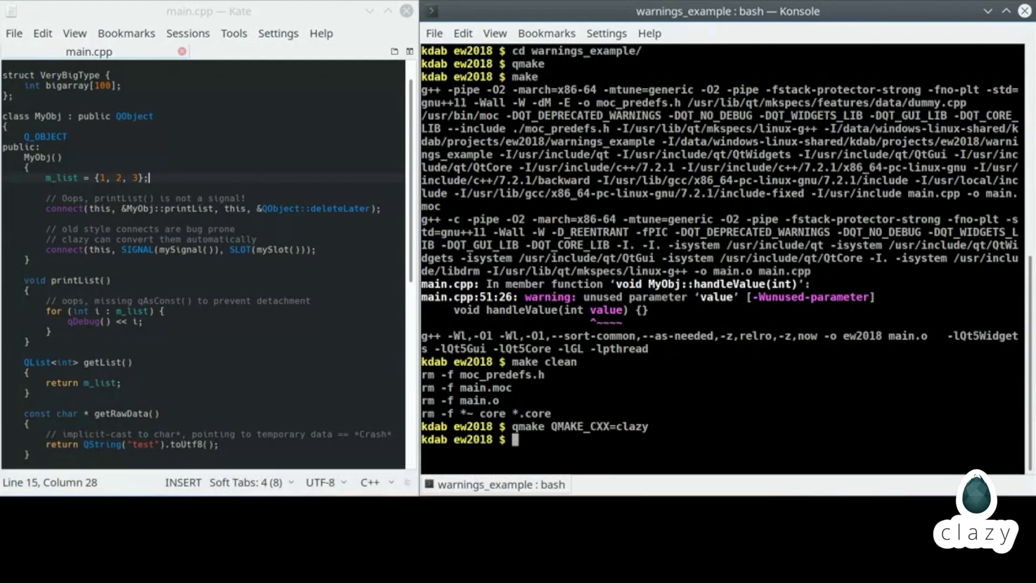
pyautogui.write('make')
pyautogui.press('Return')
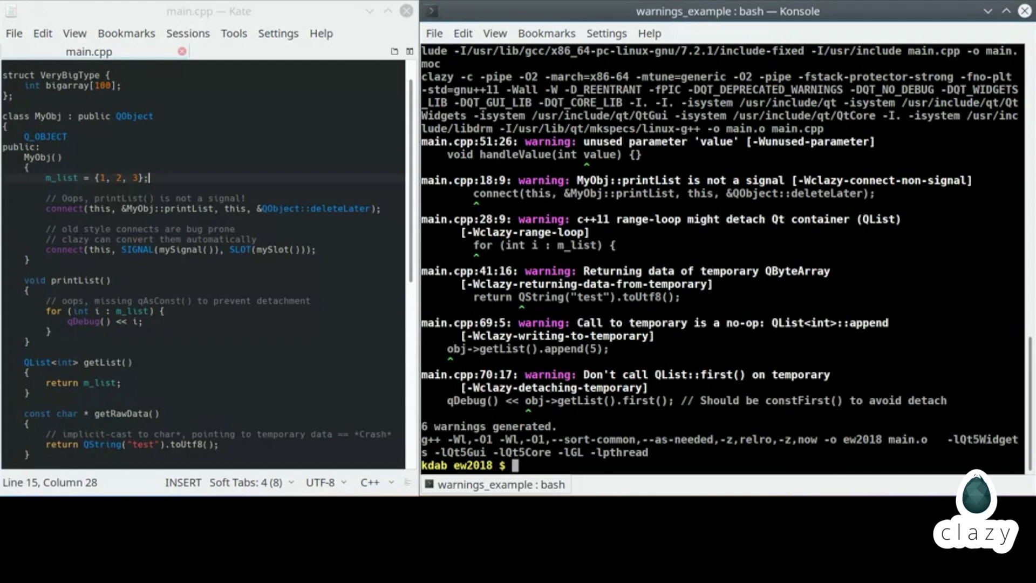
pyautogui.write('cd ..')
# Move to fixits_example and print FancyModel.h, showing its old-style SIGNAL/SLOT connects.
pyautogui.press('Return')
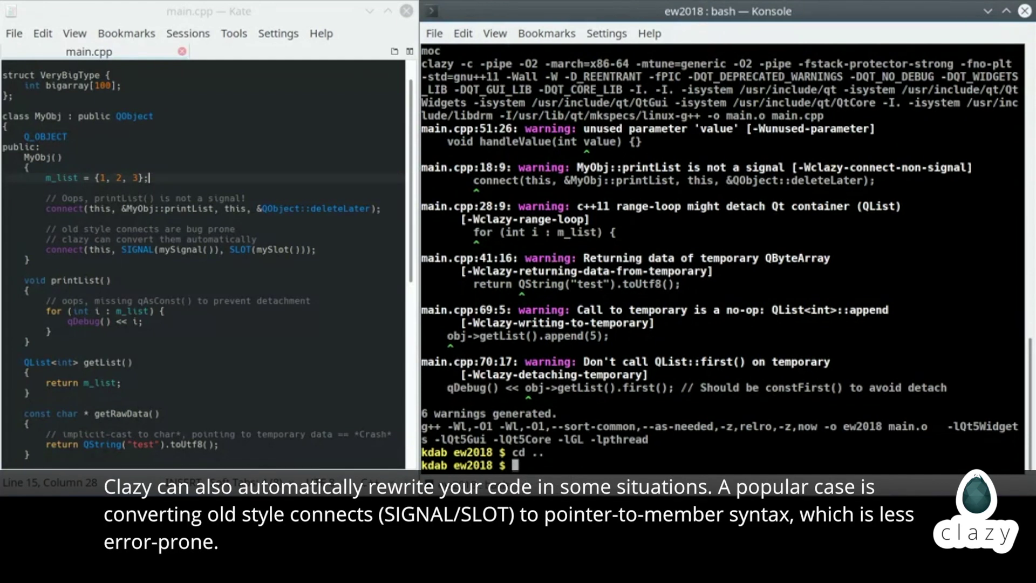
pyautogui.write('cd fixits_exa')
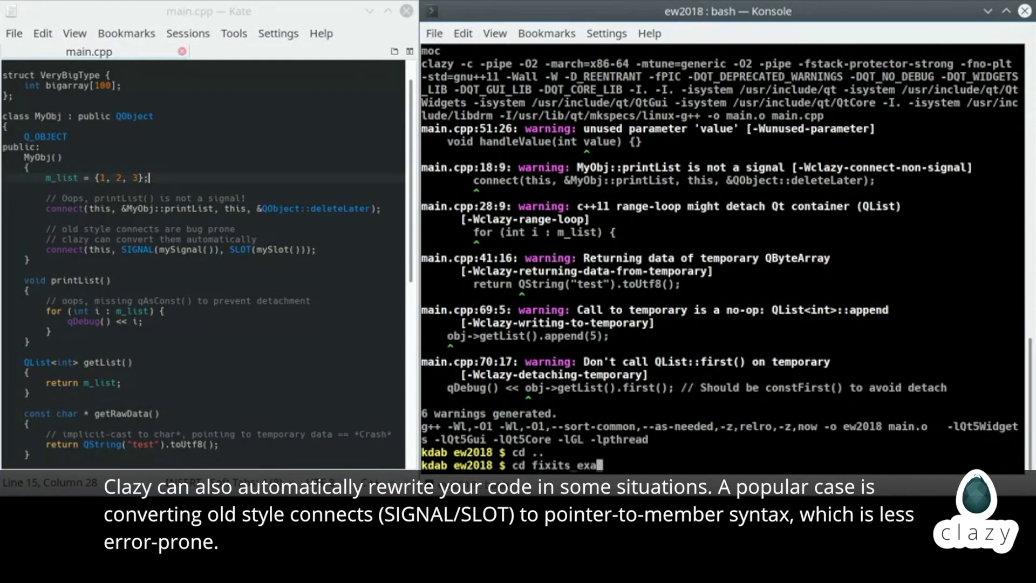
pyautogui.write('m')
pyautogui.press('Tab')
pyautogui.press('Return')
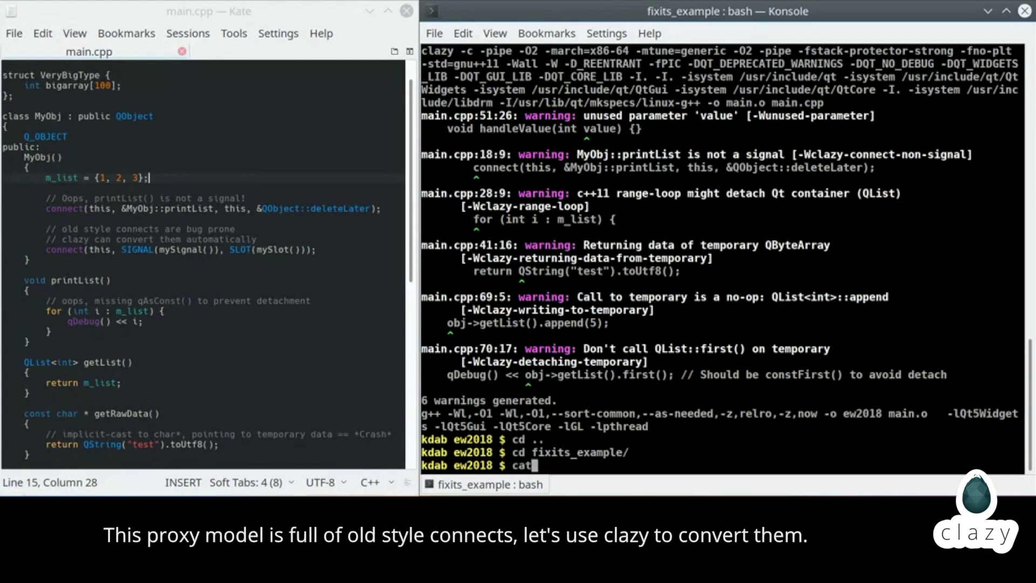
pyautogui.write('cat FancyModel')
pyautogui.press('Tab')
pyautogui.press('Return')
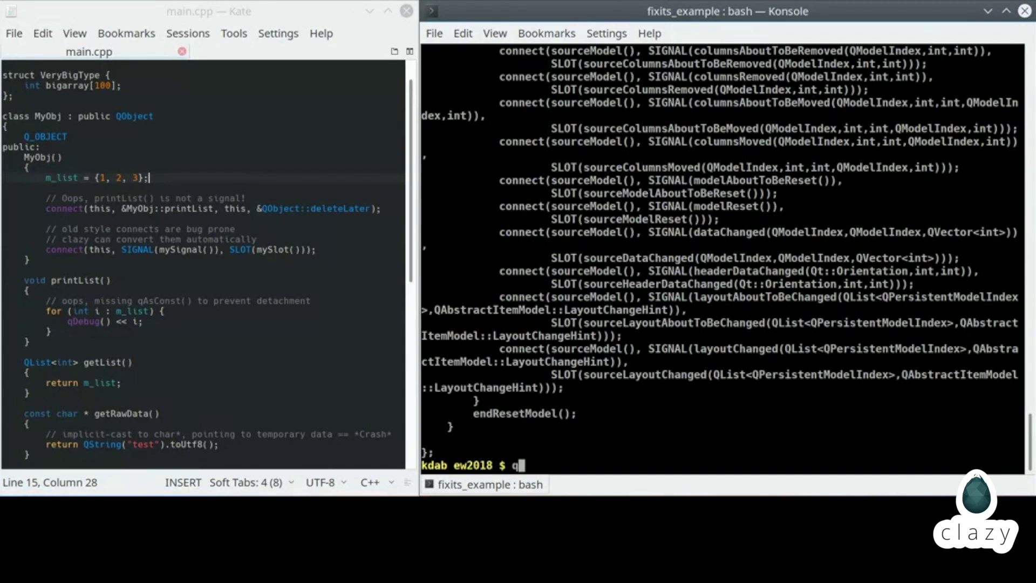
pyautogui.write('qmake QMAKE_CXX=clazy')
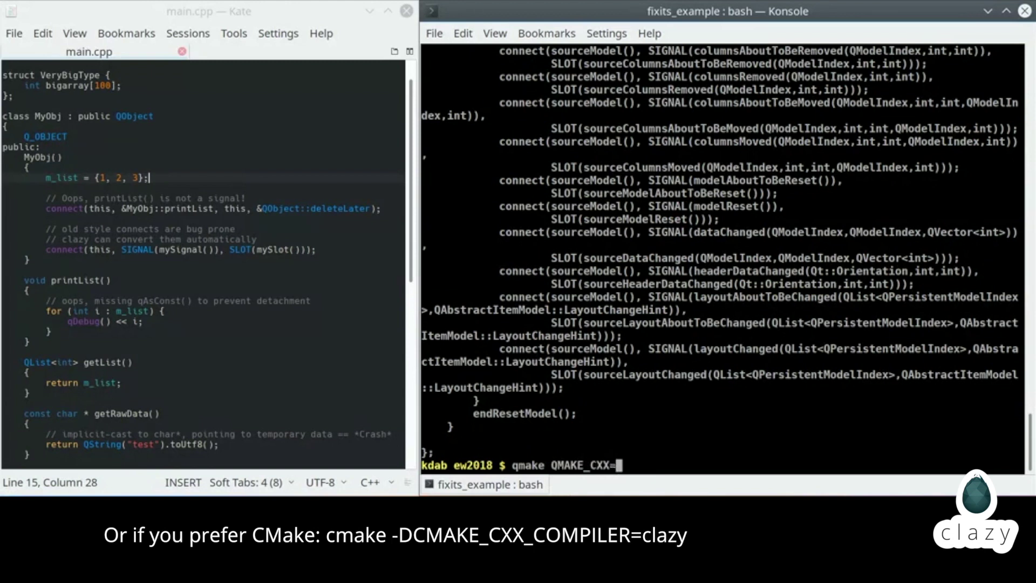
# Rebuild with QMAKE_CXX=clazy and CLAZY_FIXIT=fix-old-style-connect so FancyModel.h connects get rewritten.
pyautogui.press('Return')
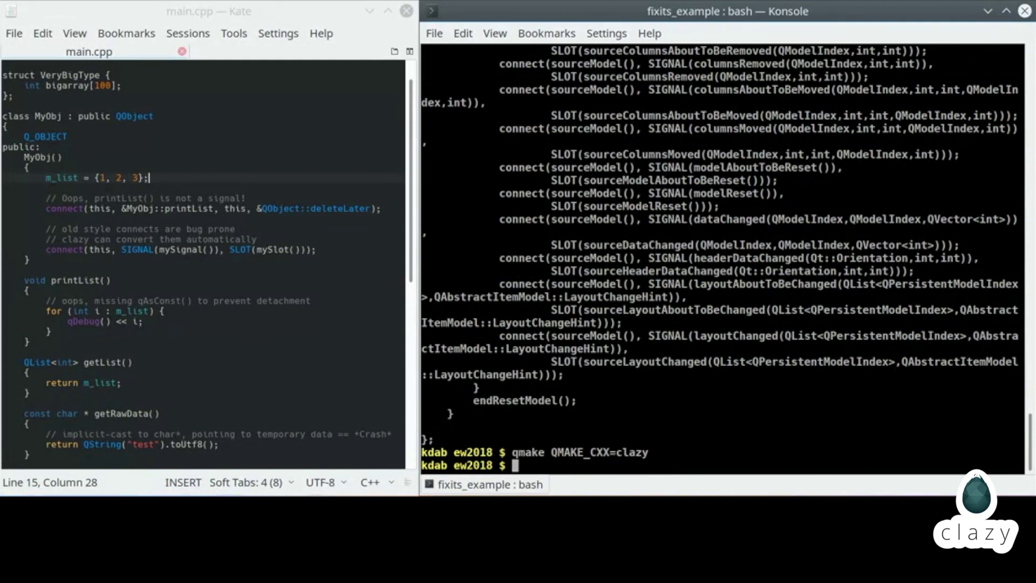
pyautogui.write('export CLA')
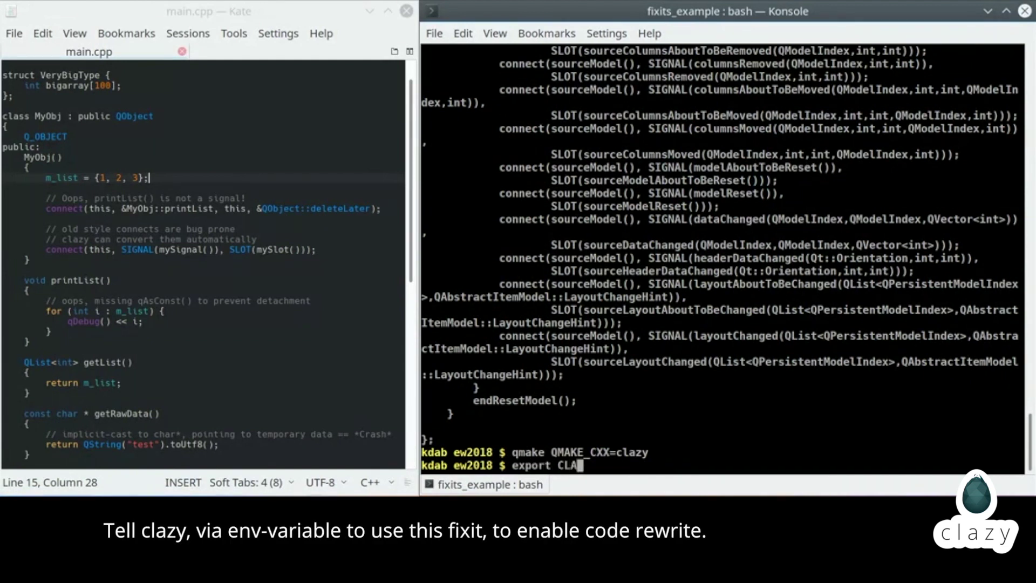
pyautogui.write('ZY_FIXIT=fix-ol')
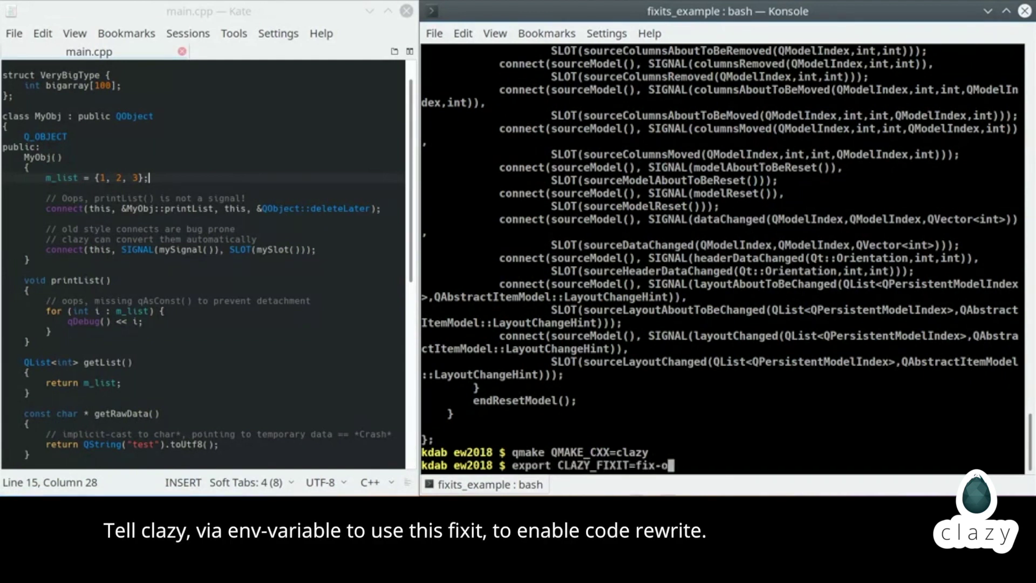
pyautogui.write('d-style-connect')
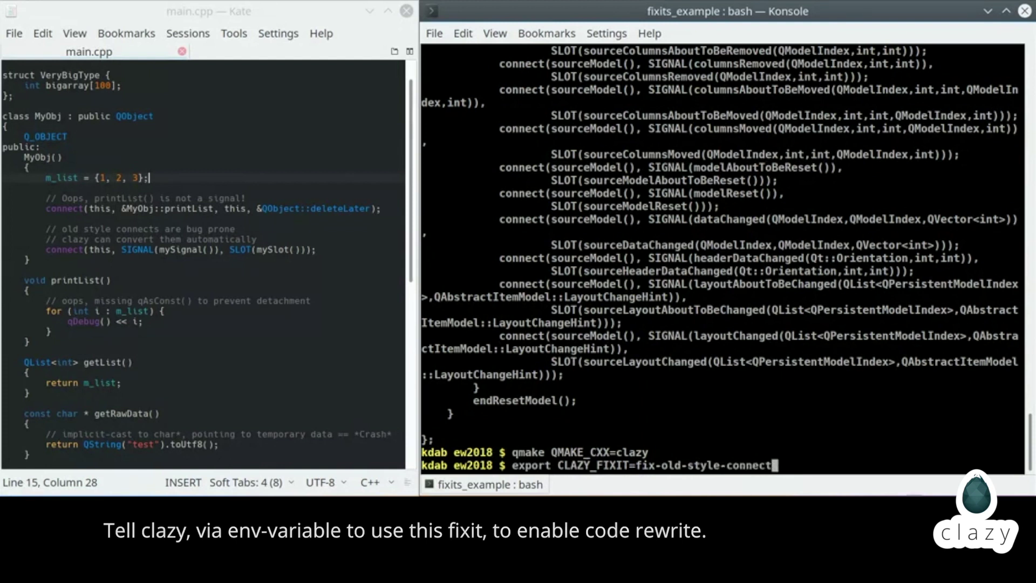
pyautogui.press('Return')
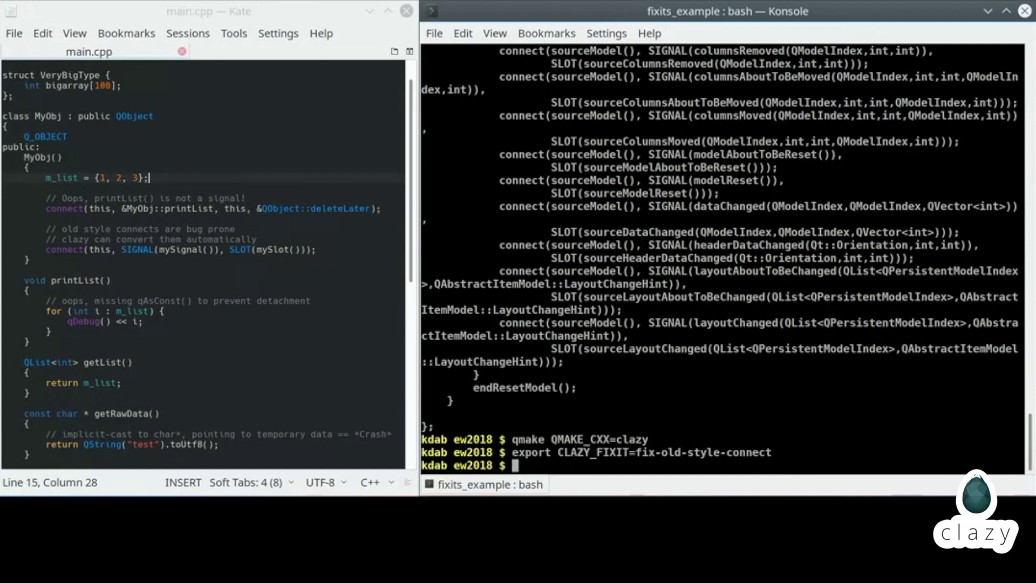
pyautogui.write('make')
pyautogui.press('Return')
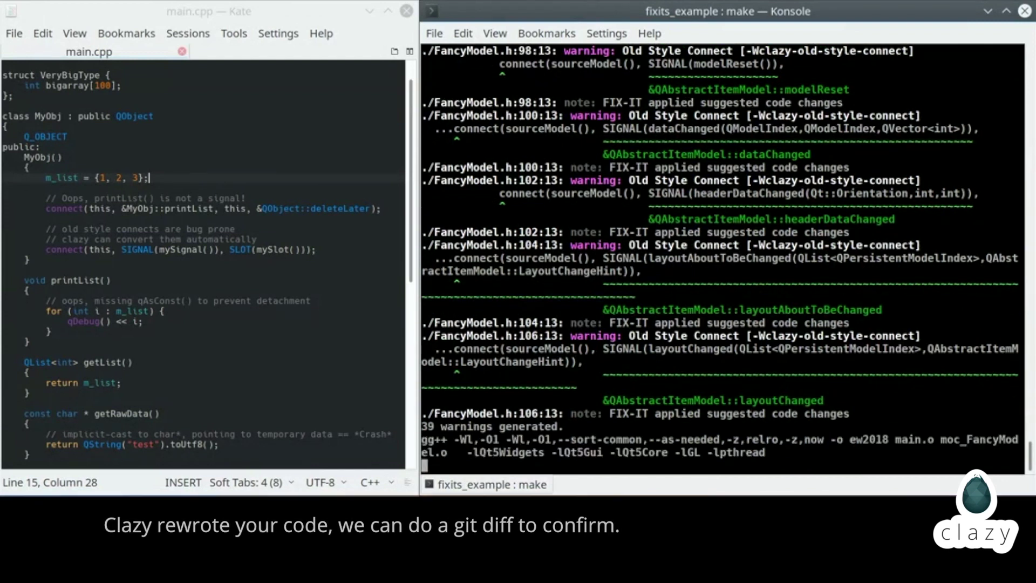
pyautogui.write('git diff FancyModel.h')
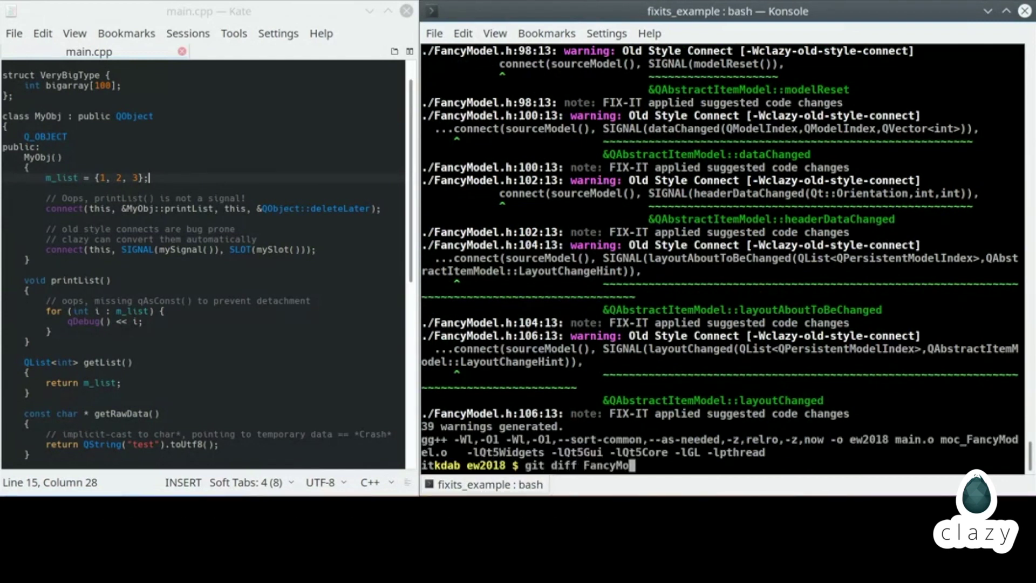
# Show the git diff of FancyModel.h with connects using &QAbstractItemModel:: member pointers.
pyautogui.press('Return')
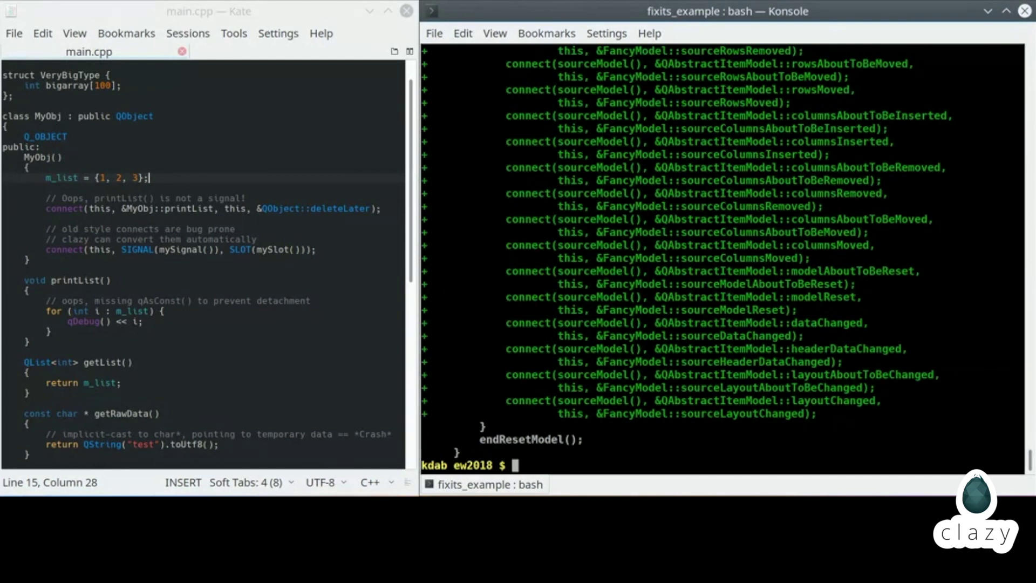